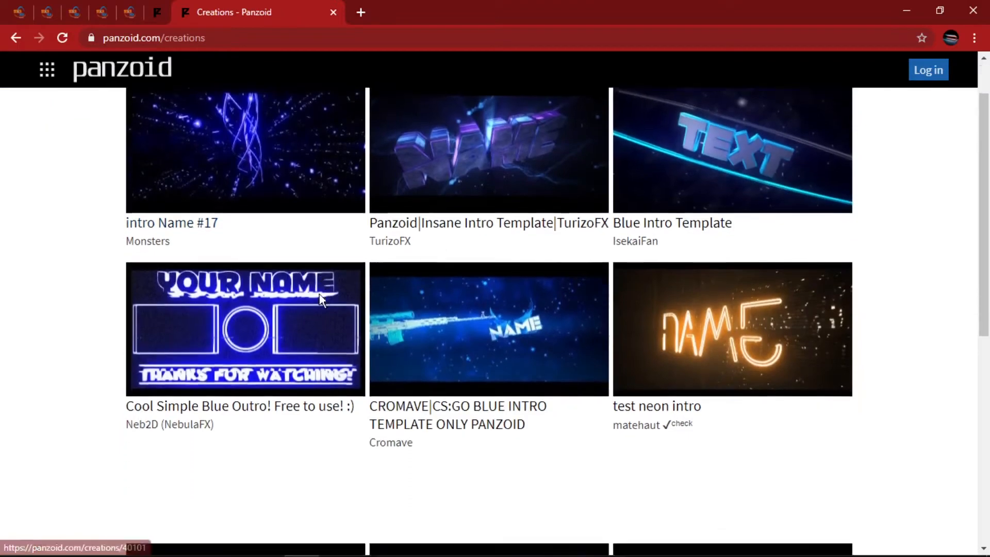
Step: Browse the trending, latest and top creations for an intro template
{"action": "scroll", "coordinate": [319, 310], "scroll_direction": "down", "scroll_amount": 3}
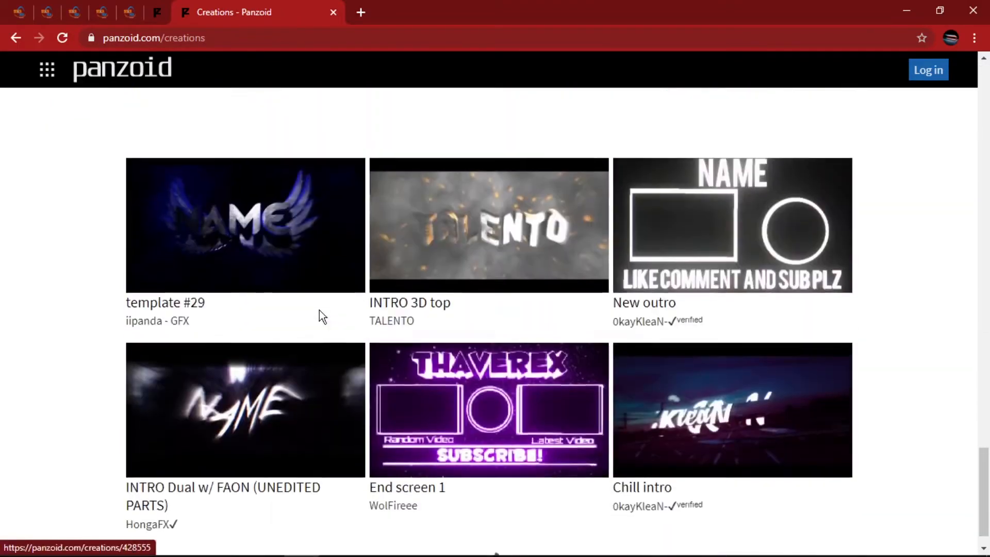
{"action": "scroll", "coordinate": [326, 320], "scroll_direction": "up", "scroll_amount": 20}
{"action": "left_click", "coordinate": [128, 115]}
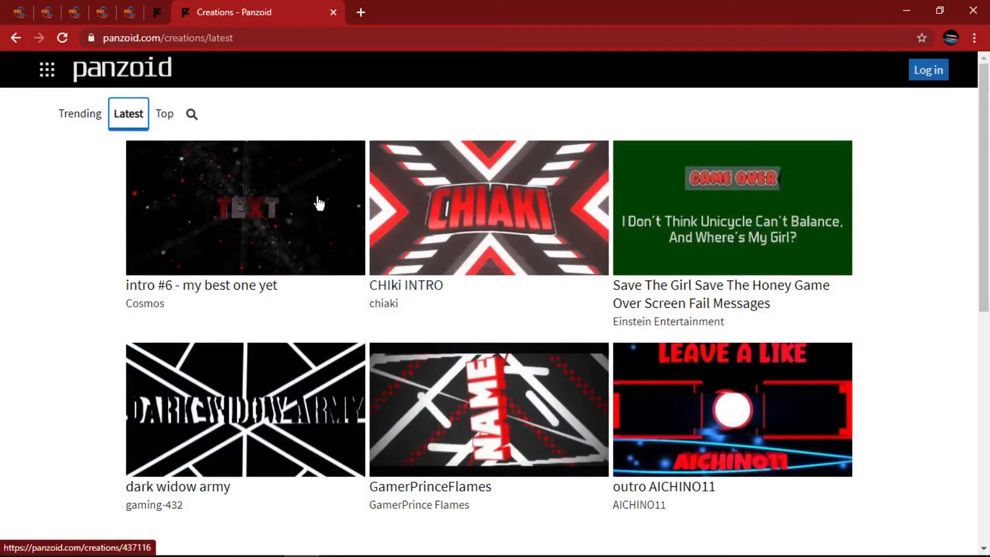
{"action": "scroll", "coordinate": [316, 206], "scroll_direction": "down", "scroll_amount": 5}
{"action": "scroll", "coordinate": [272, 273], "scroll_direction": "up", "scroll_amount": 5}
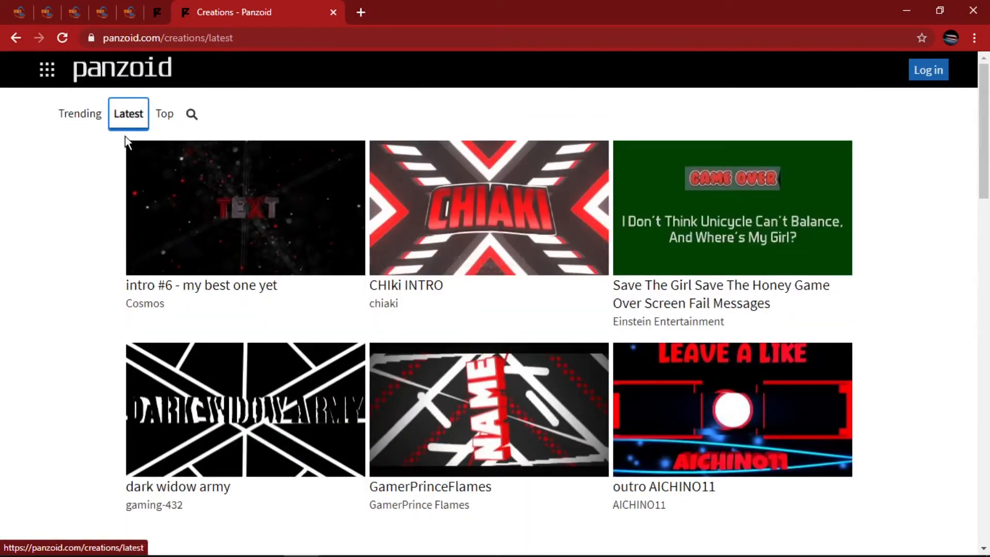
{"action": "left_click", "coordinate": [164, 114]}
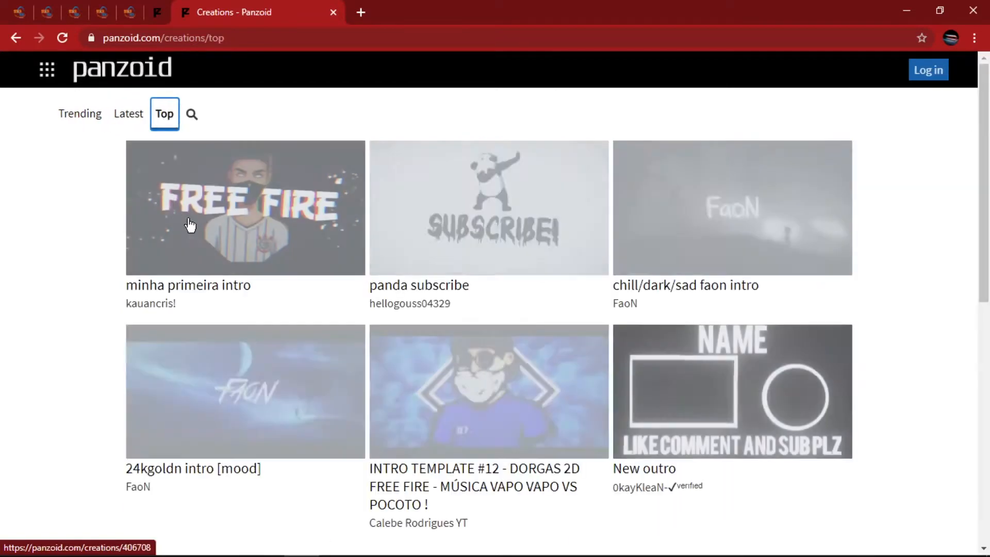
{"action": "scroll", "coordinate": [192, 222], "scroll_direction": "down", "scroll_amount": 5}
{"action": "scroll", "coordinate": [190, 218], "scroll_direction": "up", "scroll_amount": 5}
Step: Try to search the creations for "intro"
{"action": "left_click", "coordinate": [191, 114]}
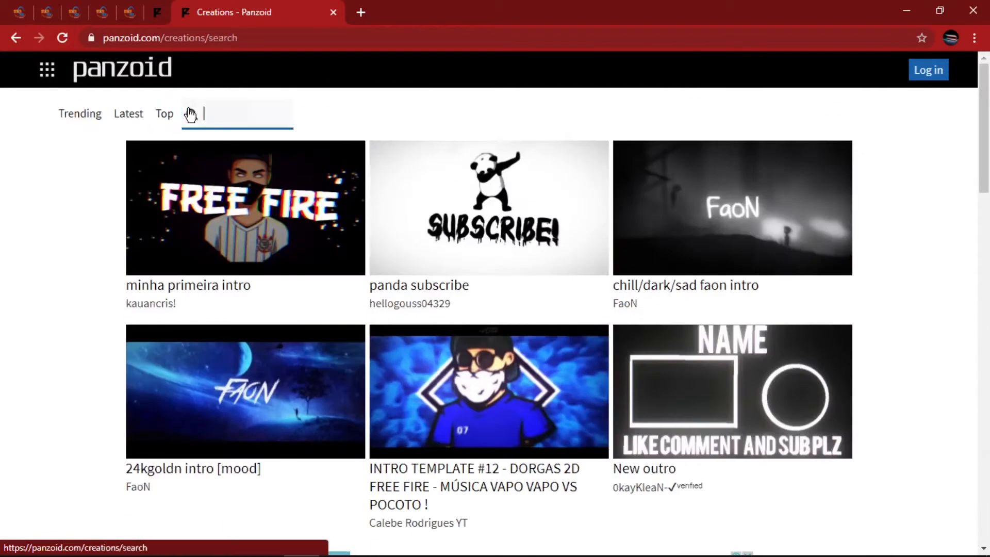
{"action": "type", "text": "intro"}
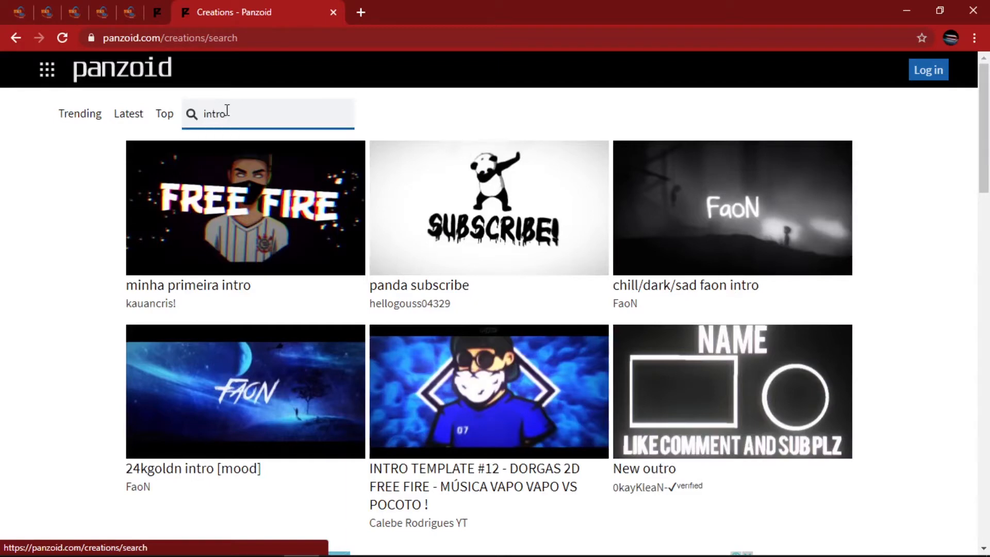
{"action": "left_click", "coordinate": [243, 114]}
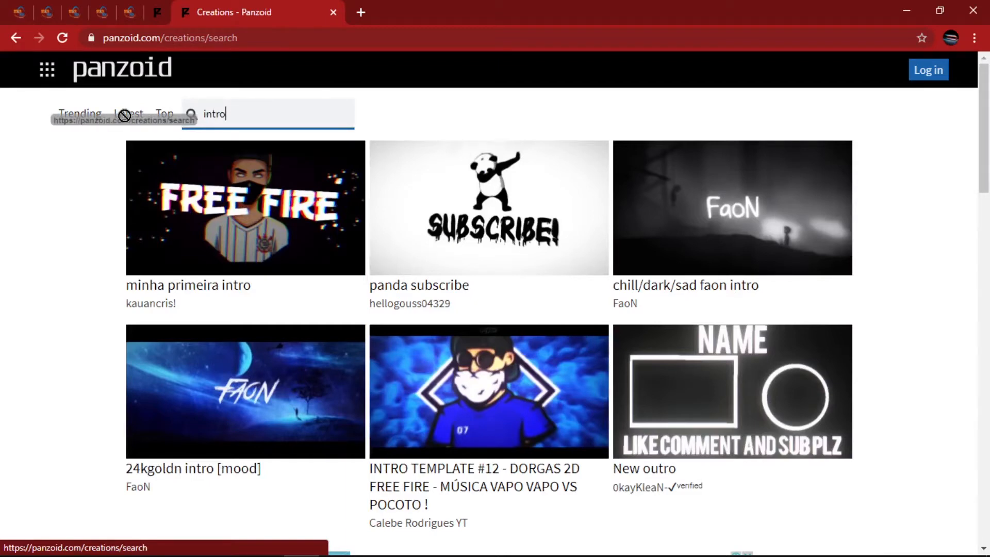
{"action": "left_click", "coordinate": [403, 106]}
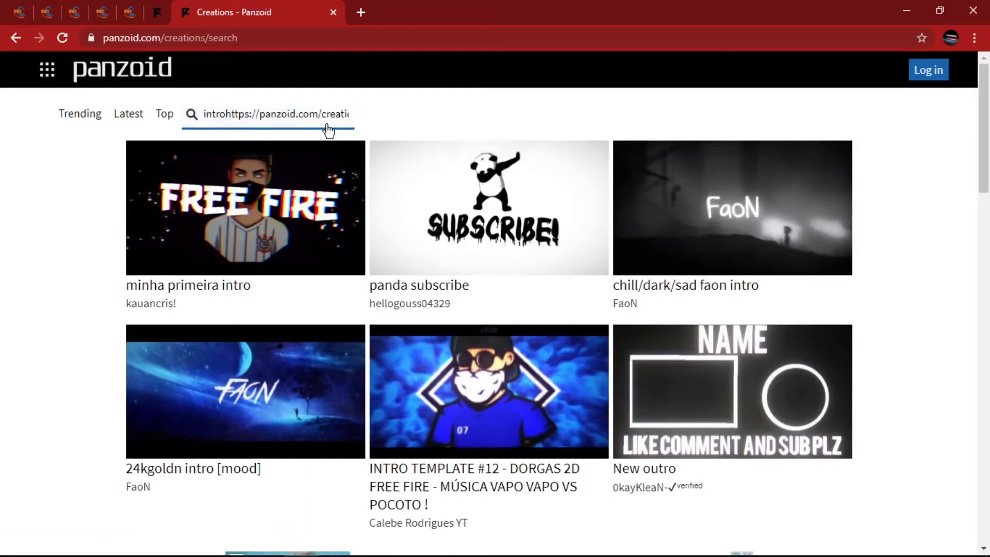
Step: Find the blue and red 3D "YOUR NAME" intro template among the top creations and open it in Clipmaker
{"action": "left_click", "coordinate": [164, 114]}
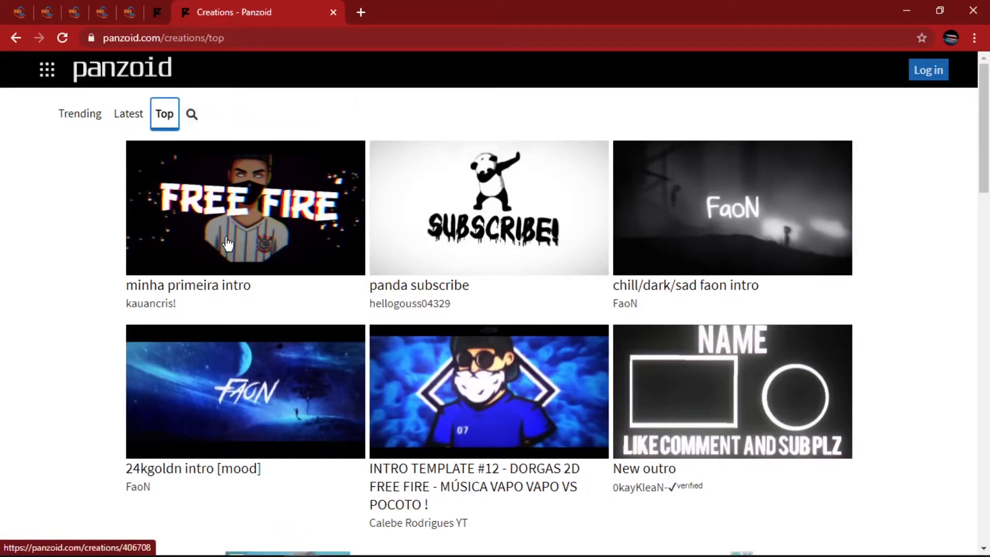
{"action": "scroll", "coordinate": [238, 250], "scroll_direction": "down", "scroll_amount": 5}
{"action": "scroll", "coordinate": [238, 250], "scroll_direction": "up", "scroll_amount": 5}
{"action": "scroll", "coordinate": [323, 295], "scroll_direction": "down", "scroll_amount": 9}
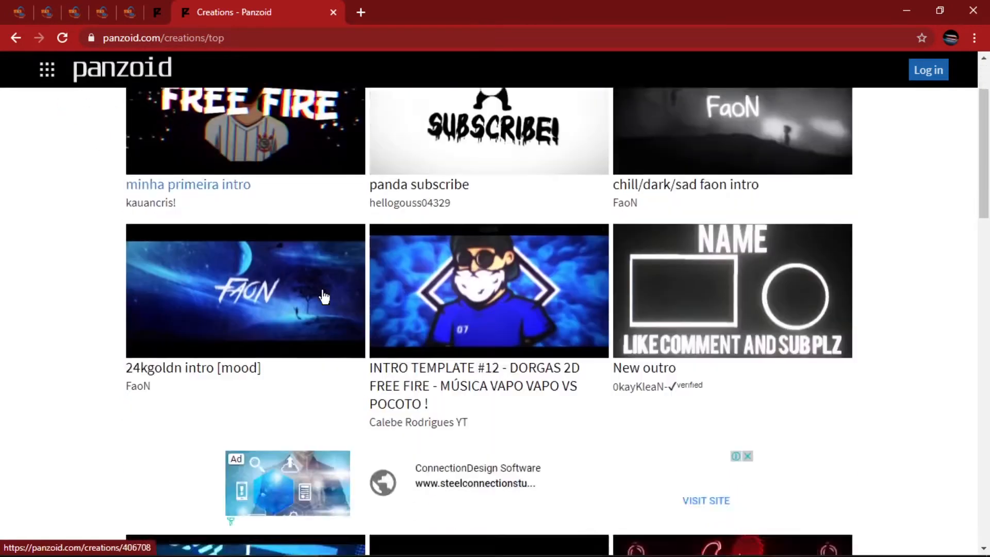
{"action": "scroll", "coordinate": [324, 296], "scroll_direction": "down", "scroll_amount": 15}
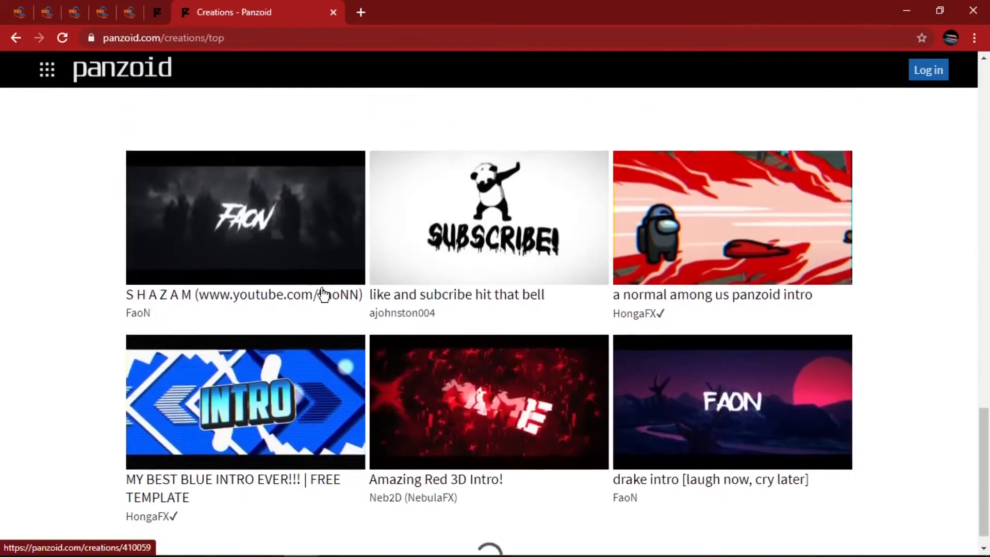
{"action": "scroll", "coordinate": [320, 289], "scroll_direction": "down", "scroll_amount": 10}
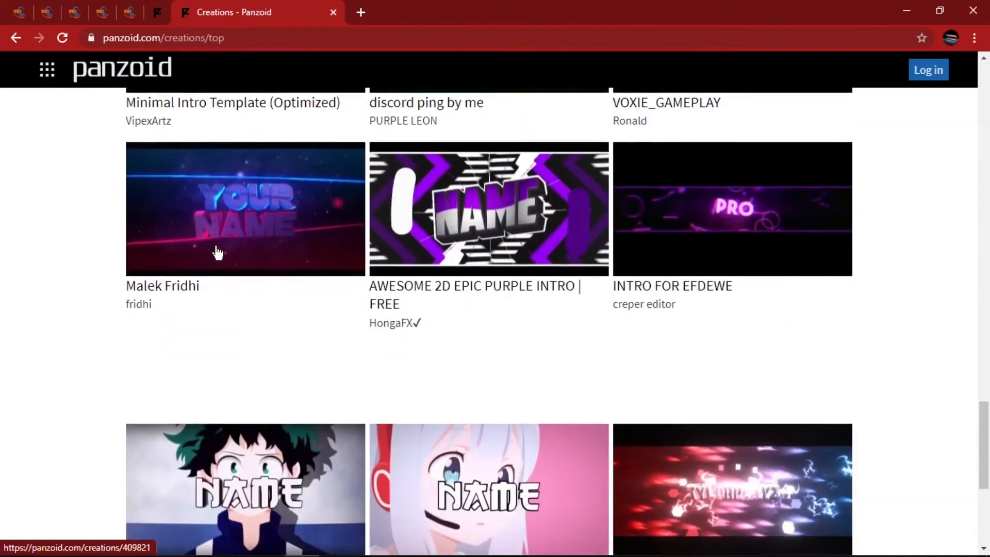
{"action": "scroll", "coordinate": [216, 248], "scroll_direction": "up", "scroll_amount": 2}
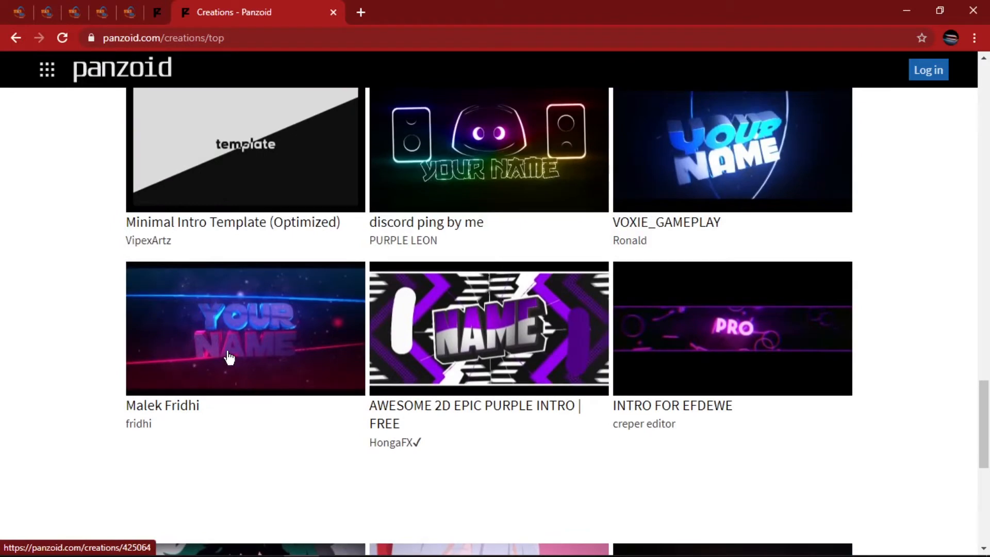
{"action": "left_click", "coordinate": [247, 338]}
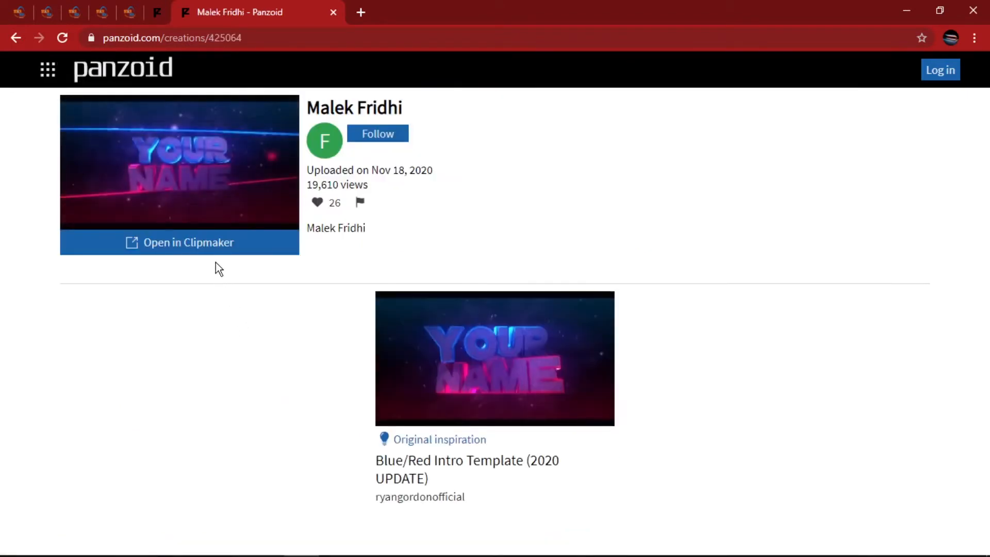
{"action": "left_click", "coordinate": [214, 247]}
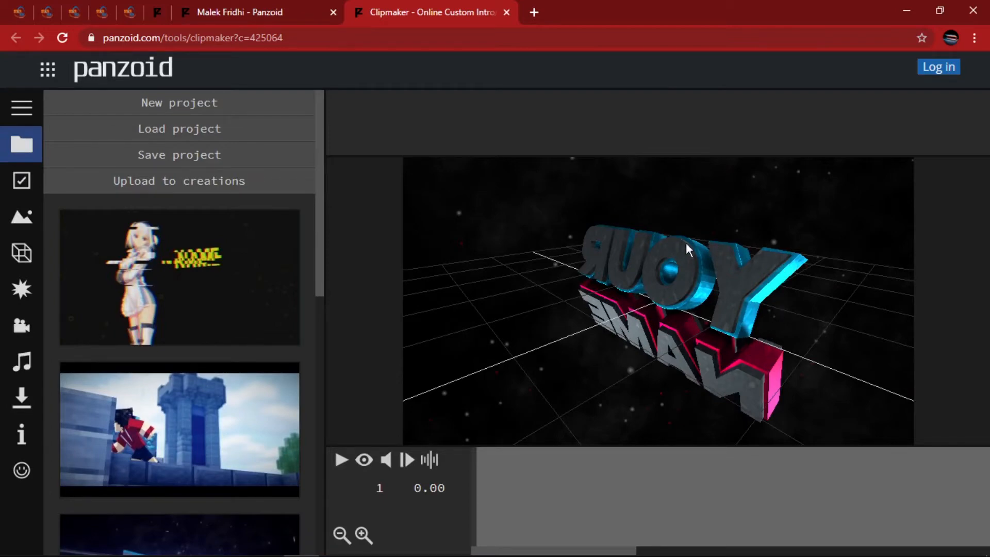
Step: Inspect the template's 3D title text from the front, side and back
{"action": "left_click_drag", "start_coordinate": [544, 306], "coordinate": [817, 316]}
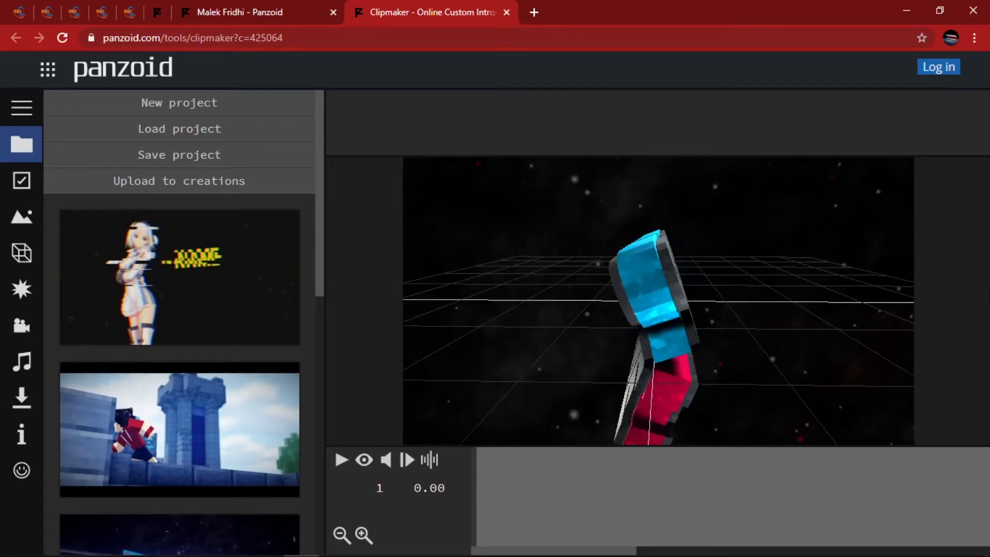
{"action": "left_click_drag", "start_coordinate": [660, 307], "coordinate": [254, 283]}
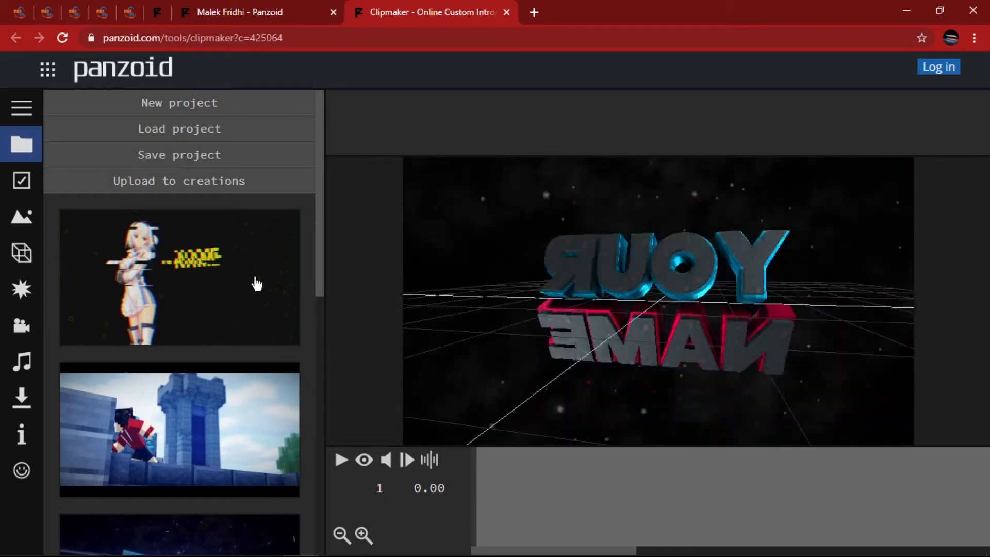
{"action": "left_click_drag", "start_coordinate": [747, 338], "coordinate": [386, 266]}
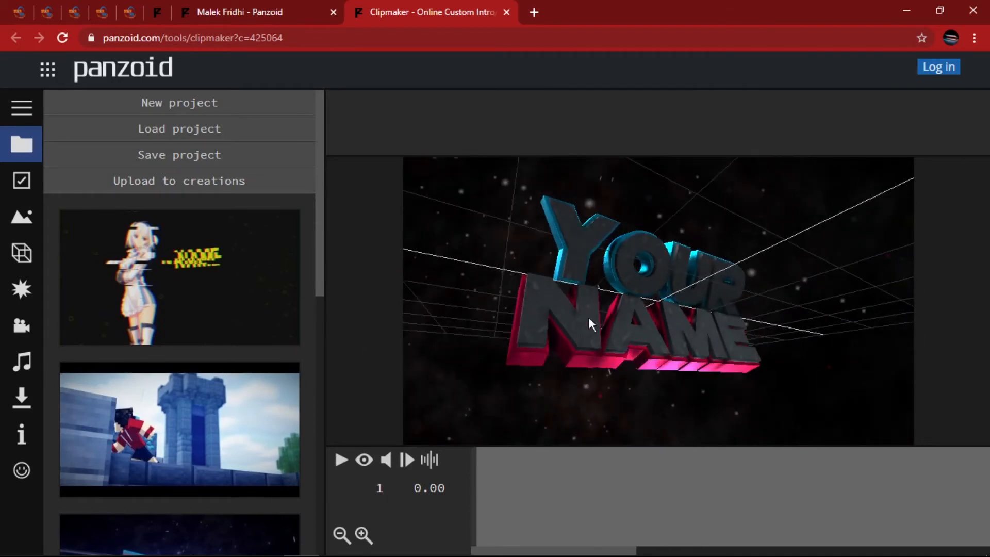
{"action": "left_click_drag", "start_coordinate": [589, 318], "coordinate": [985, 374]}
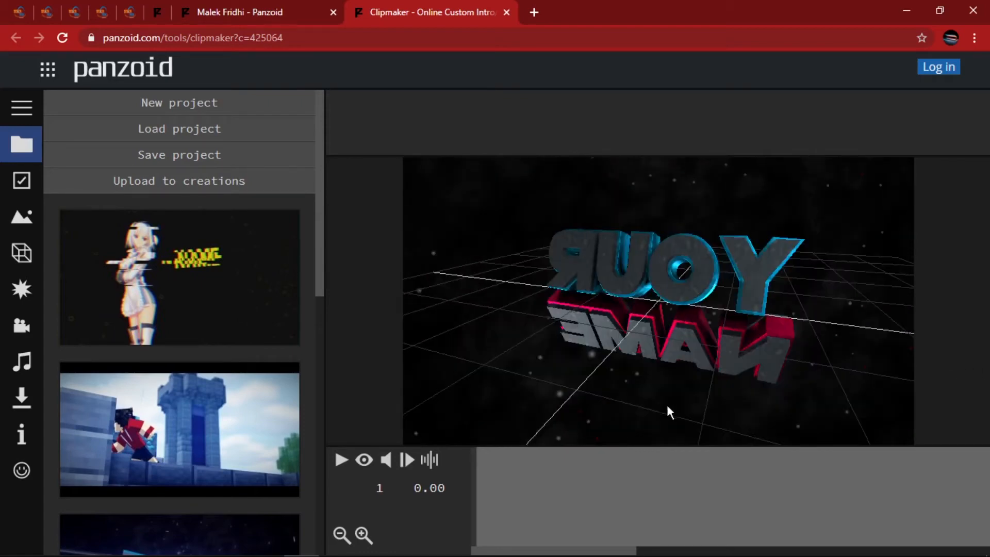
Step: Toggle the sound, play the intro with the render preview on and compare it with the preview off, ending with it on and playback paused
{"action": "left_click", "coordinate": [387, 461]}
{"action": "left_click", "coordinate": [356, 463]}
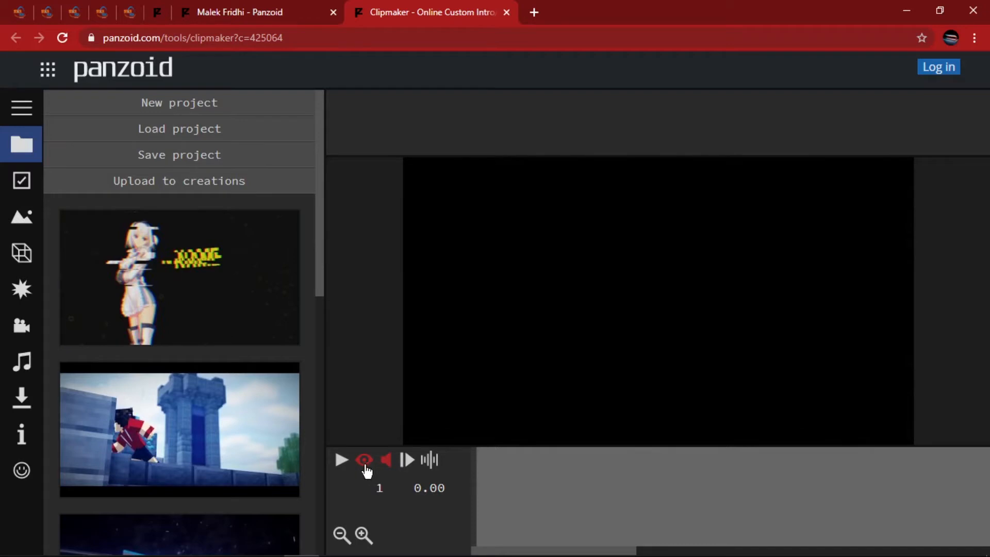
{"action": "left_click", "coordinate": [342, 459]}
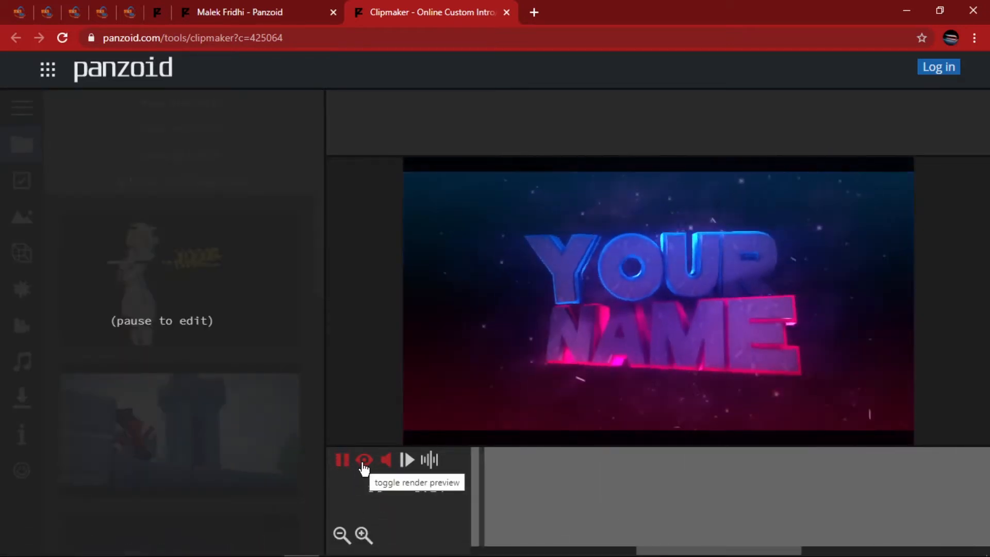
{"action": "left_click", "coordinate": [363, 464]}
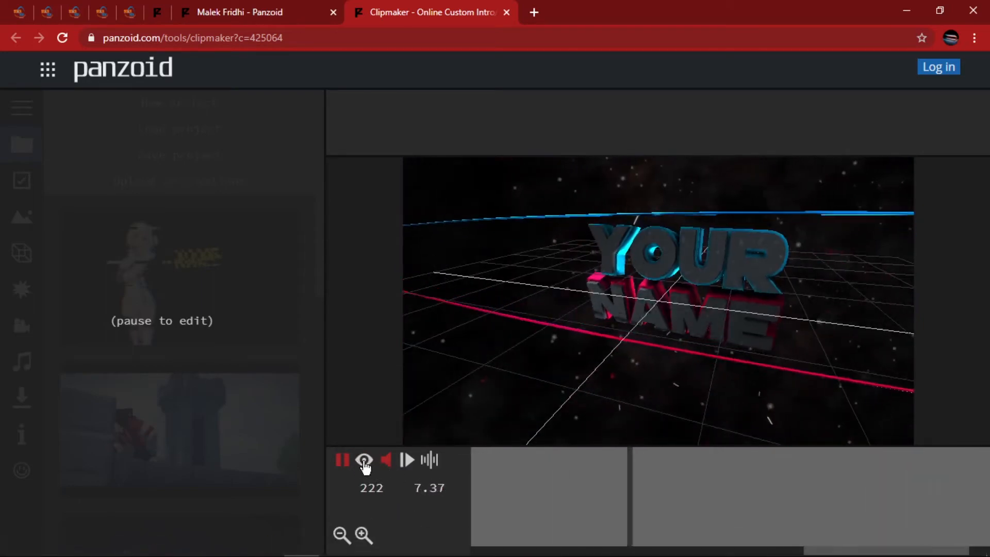
{"action": "left_click", "coordinate": [364, 461]}
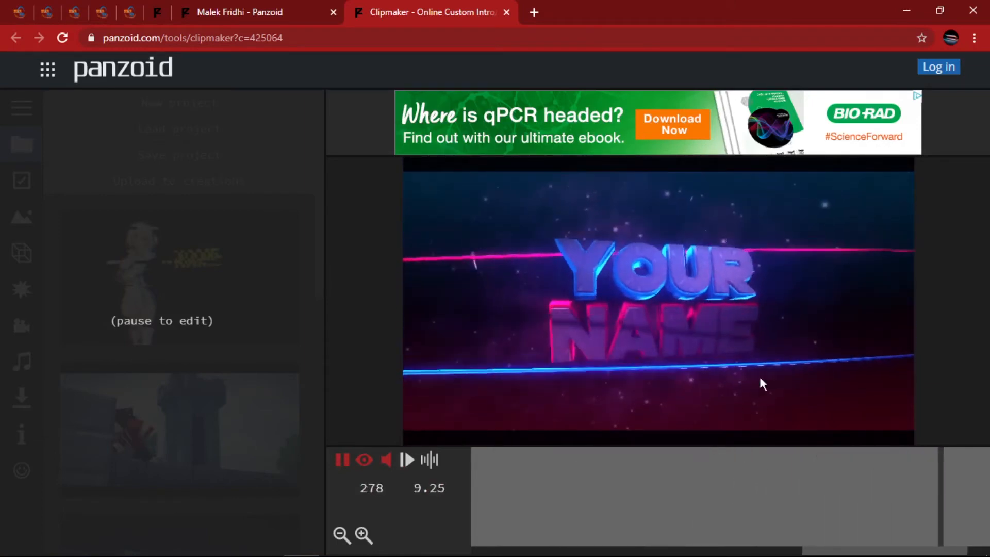
{"action": "left_click", "coordinate": [340, 465]}
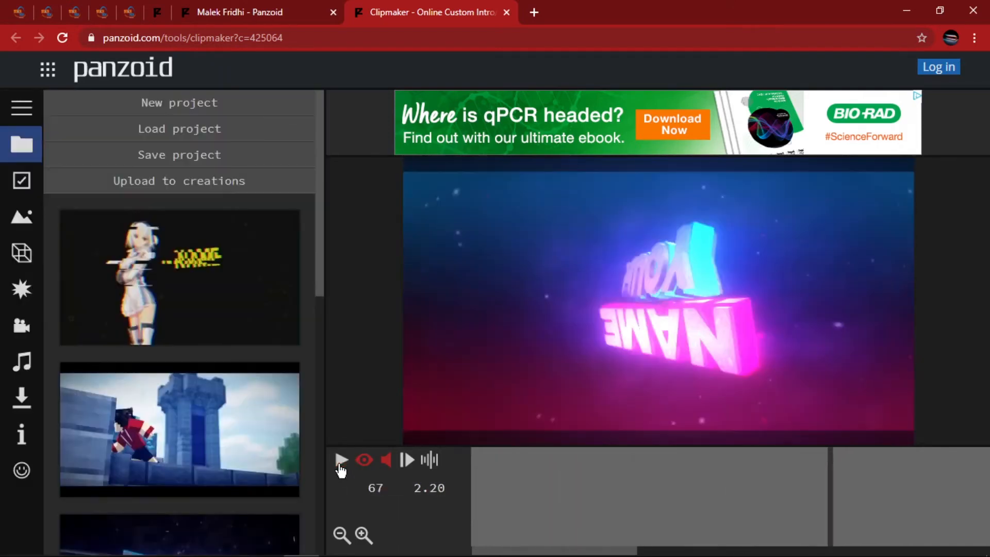
Step: Rename the object group "Your" inside the group "All" as "Tech"
{"action": "left_click", "coordinate": [18, 254]}
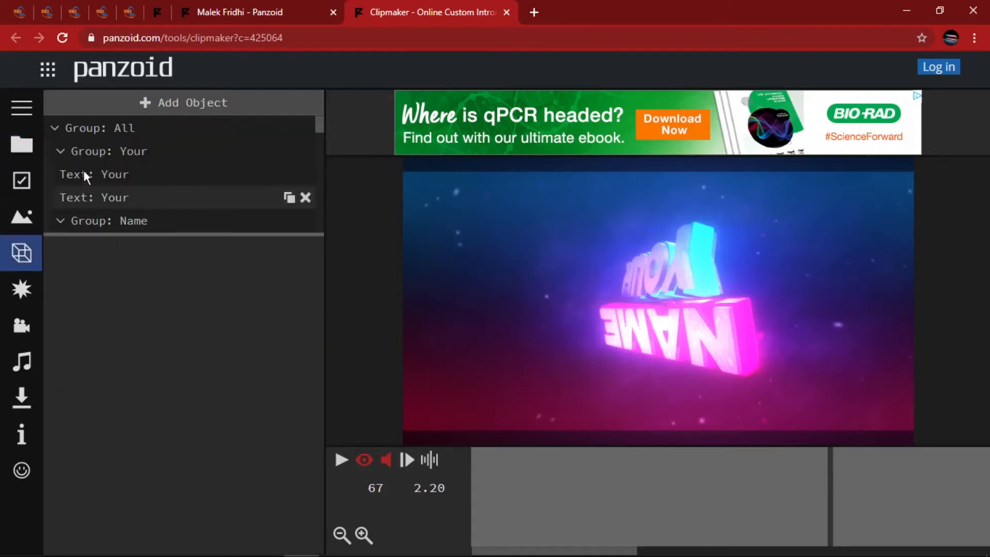
{"action": "left_click", "coordinate": [91, 150]}
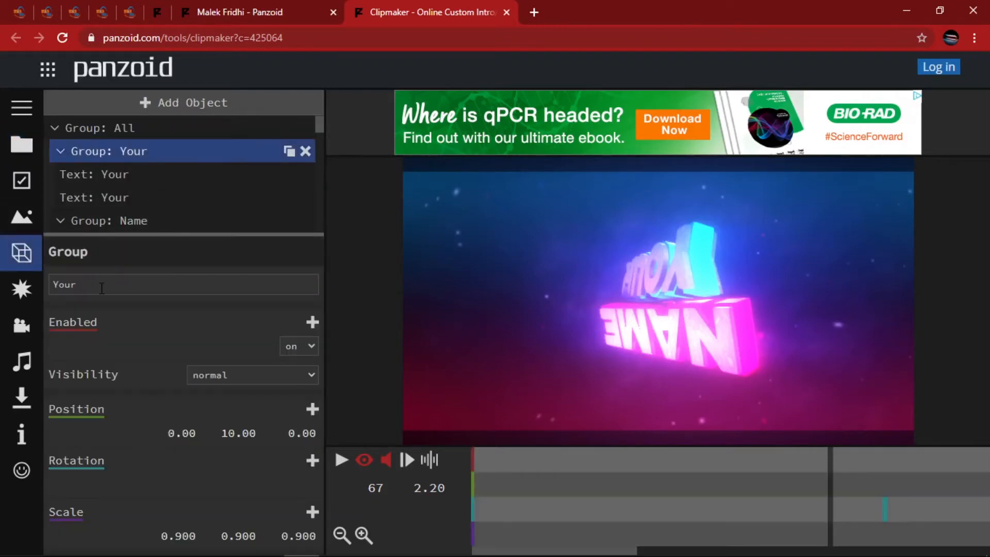
{"action": "left_click_drag", "start_coordinate": [98, 287], "coordinate": [47, 290]}
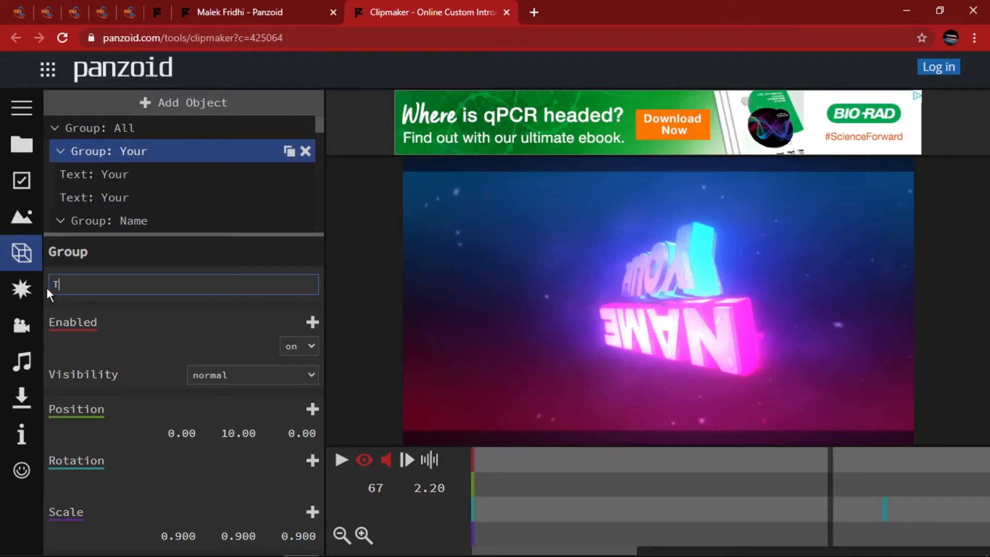
{"action": "type", "text": "Te"}
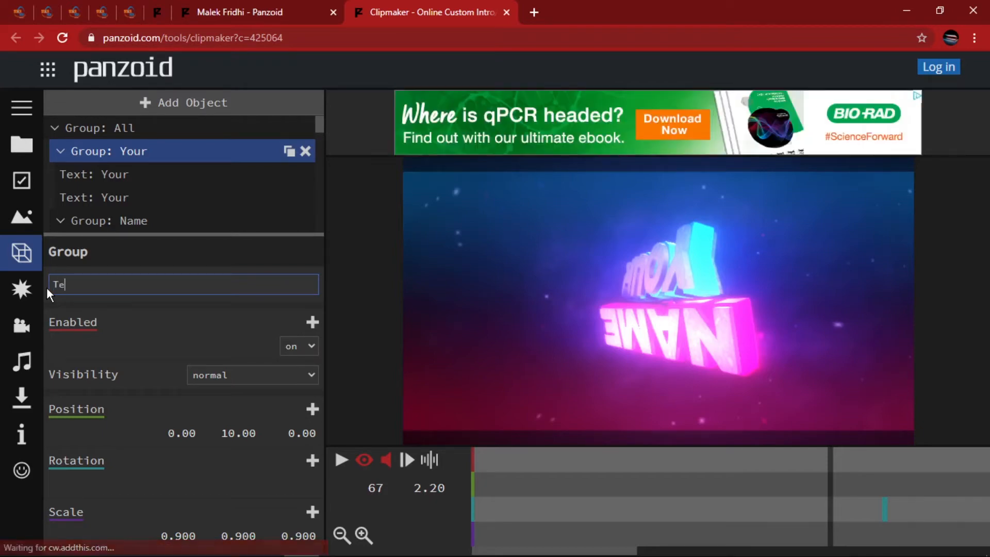
{"action": "type", "text": "ch"}
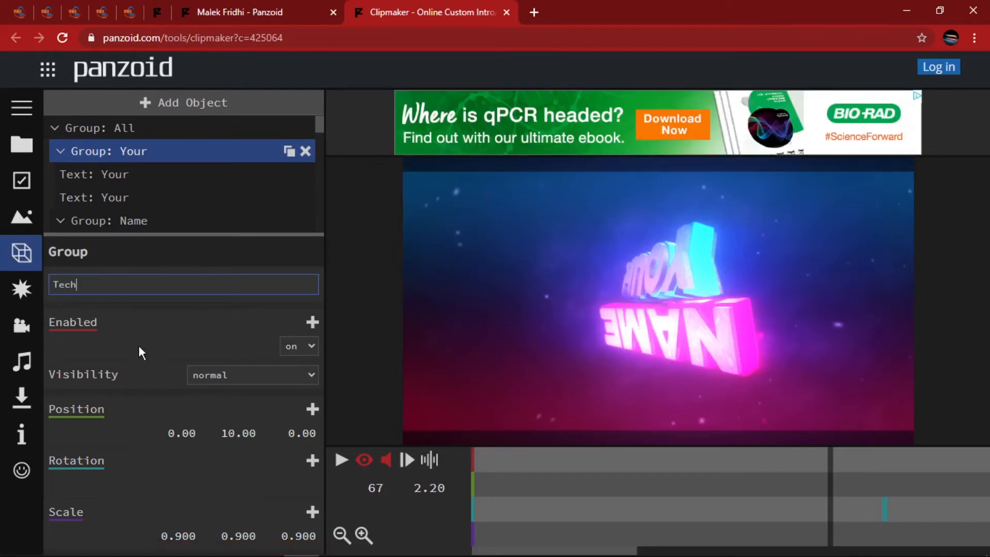
{"action": "key", "text": "Return"}
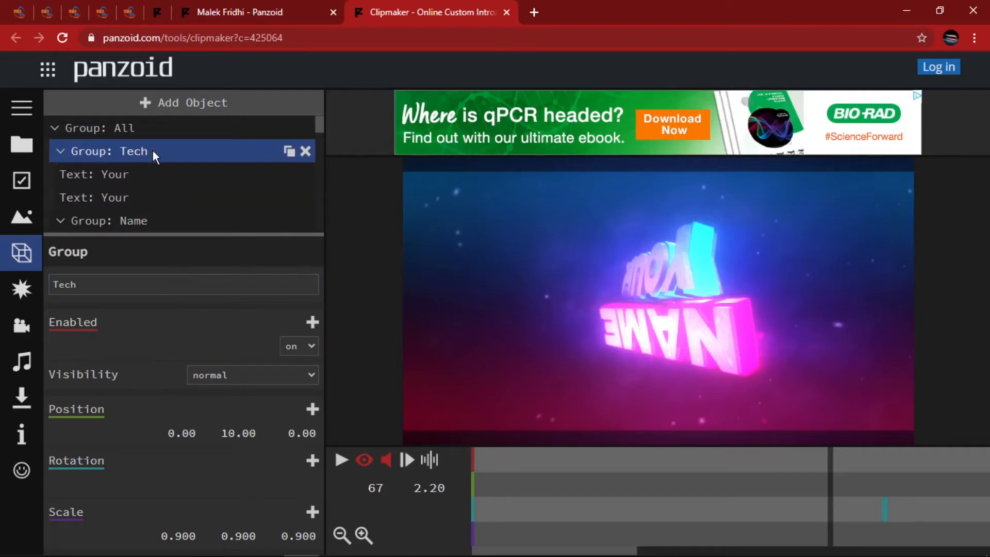
Step: Change the wording of the first 3D text in the "Tech" group to "Tech"
{"action": "left_click", "coordinate": [134, 174]}
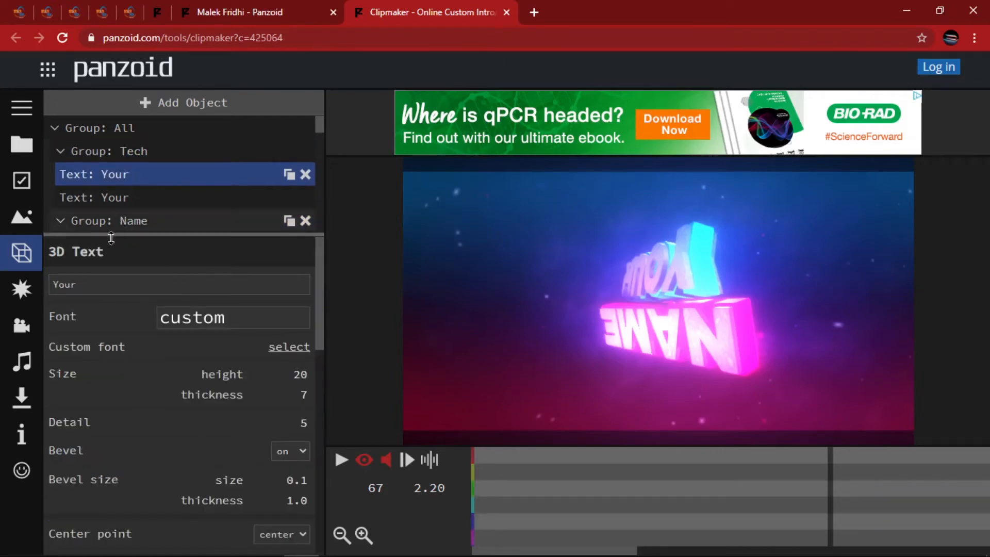
{"action": "left_click_drag", "start_coordinate": [96, 283], "coordinate": [3, 298]}
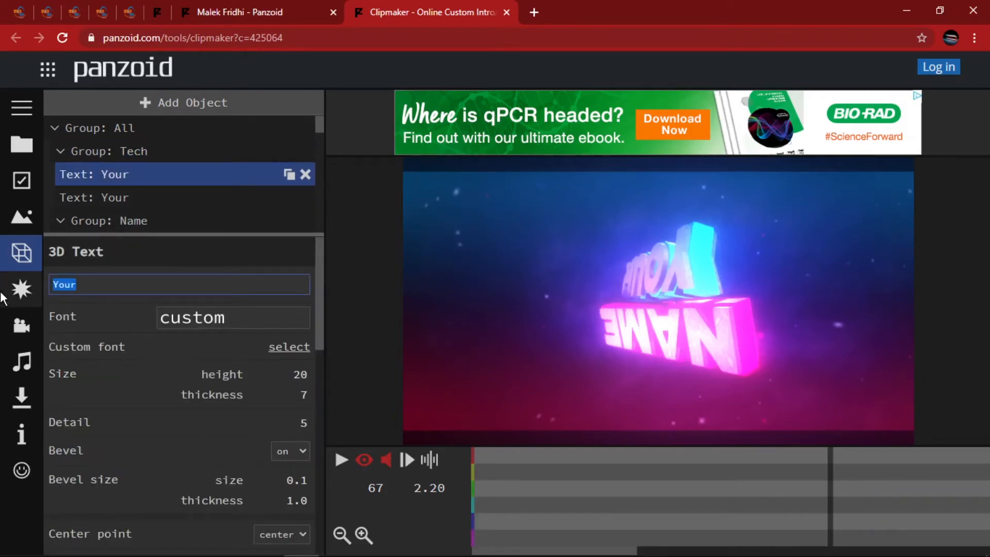
{"action": "type", "text": "Tech"}
{"action": "key", "text": "Return"}
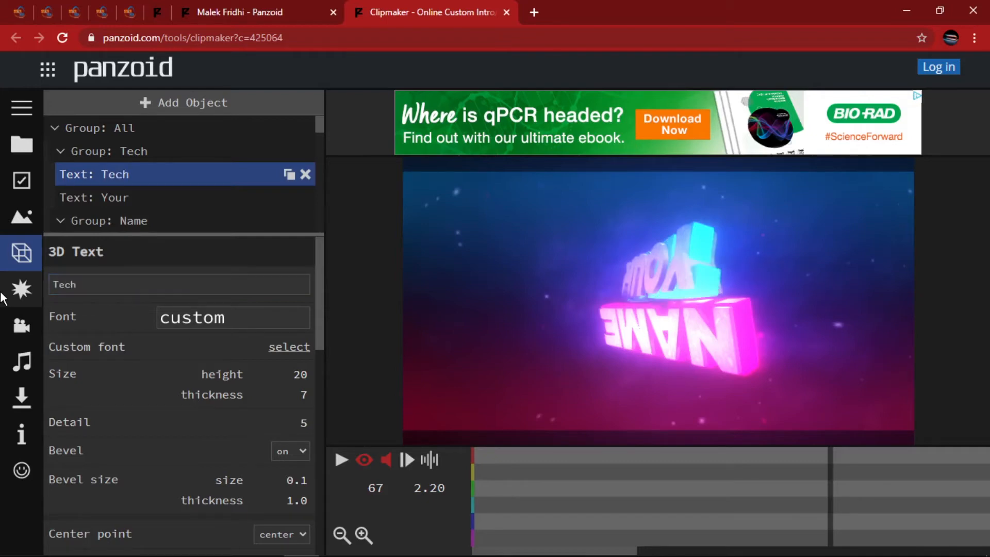
{"action": "scroll", "coordinate": [112, 190], "scroll_direction": "down", "scroll_amount": 3}
{"action": "scroll", "coordinate": [120, 206], "scroll_direction": "up", "scroll_amount": 3}
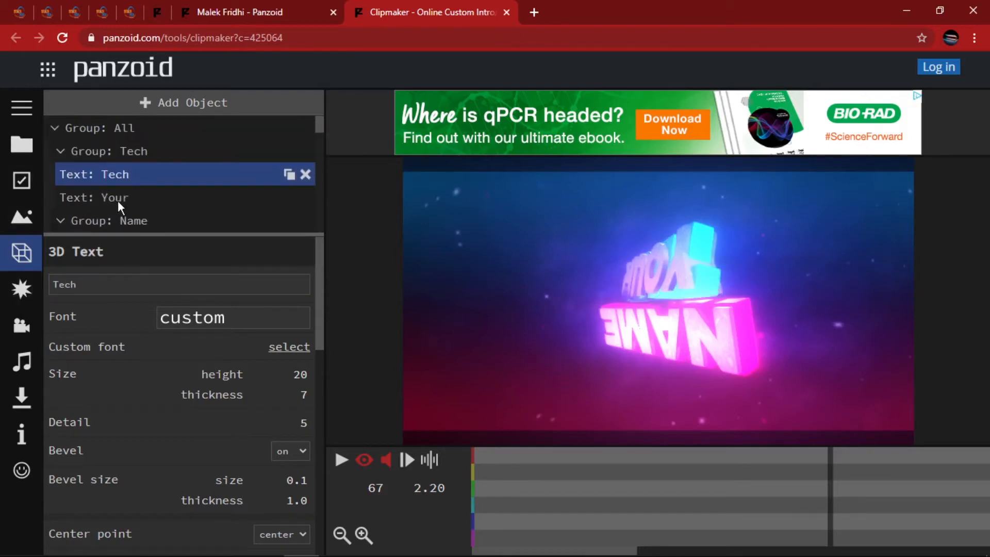
Step: Change the wording of the second 3D text in the "Tech" group from "Your" to "Tech"
{"action": "left_click", "coordinate": [116, 200]}
{"action": "left_click_drag", "start_coordinate": [78, 284], "coordinate": [19, 289]}
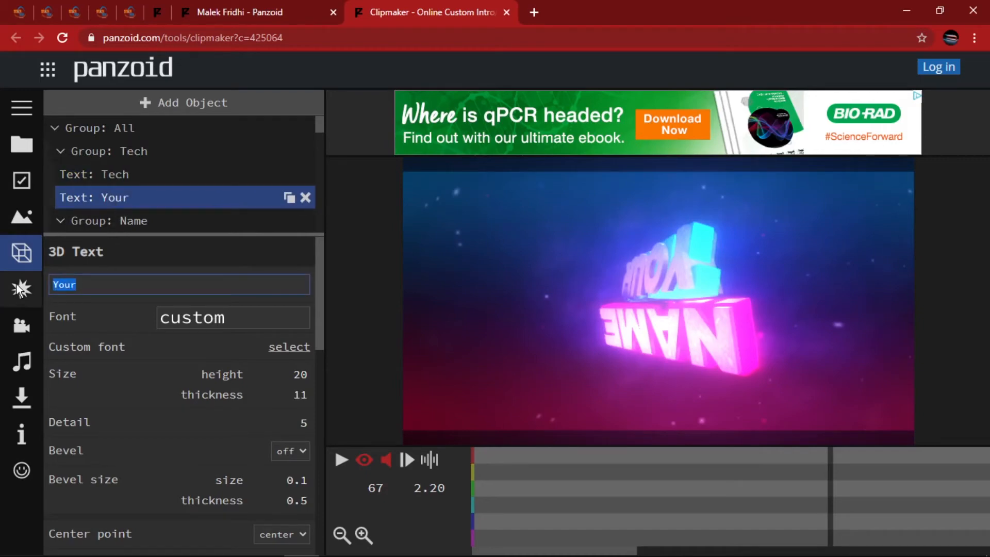
{"action": "type", "text": "Tech"}
{"action": "key", "text": "Return"}
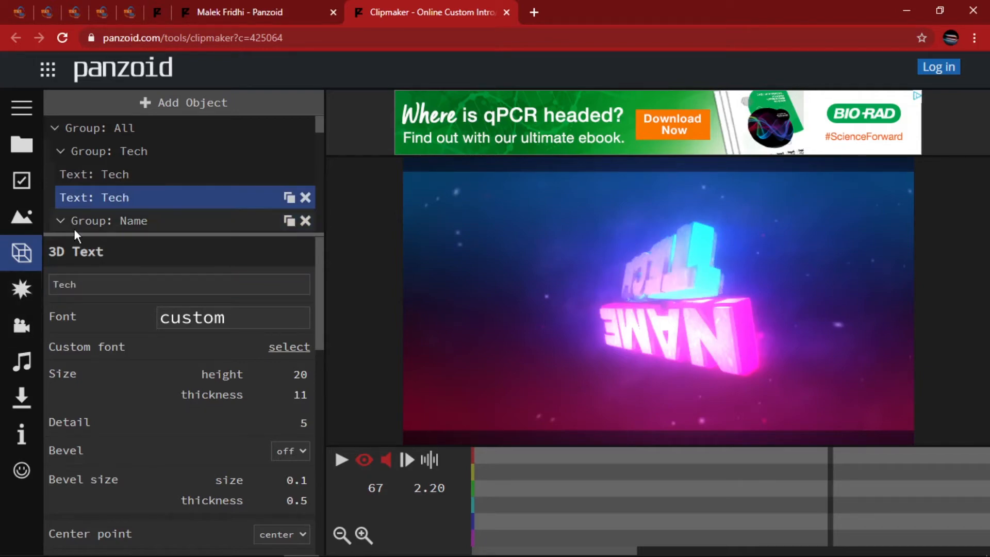
Step: Rename the object group "Name" as "Boiii"
{"action": "scroll", "coordinate": [82, 206], "scroll_direction": "down", "scroll_amount": 3}
{"action": "left_click", "coordinate": [100, 149]}
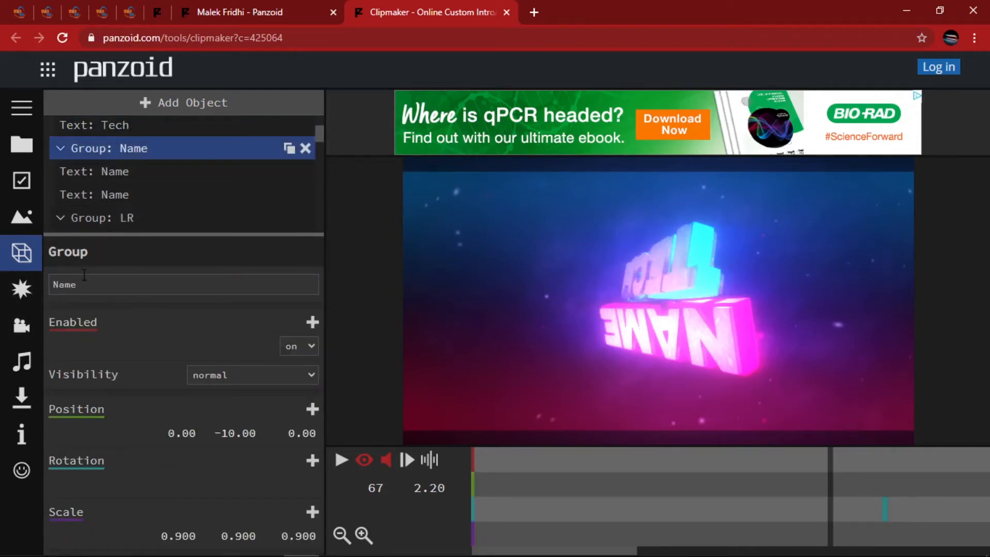
{"action": "left_click_drag", "start_coordinate": [85, 283], "coordinate": [31, 291]}
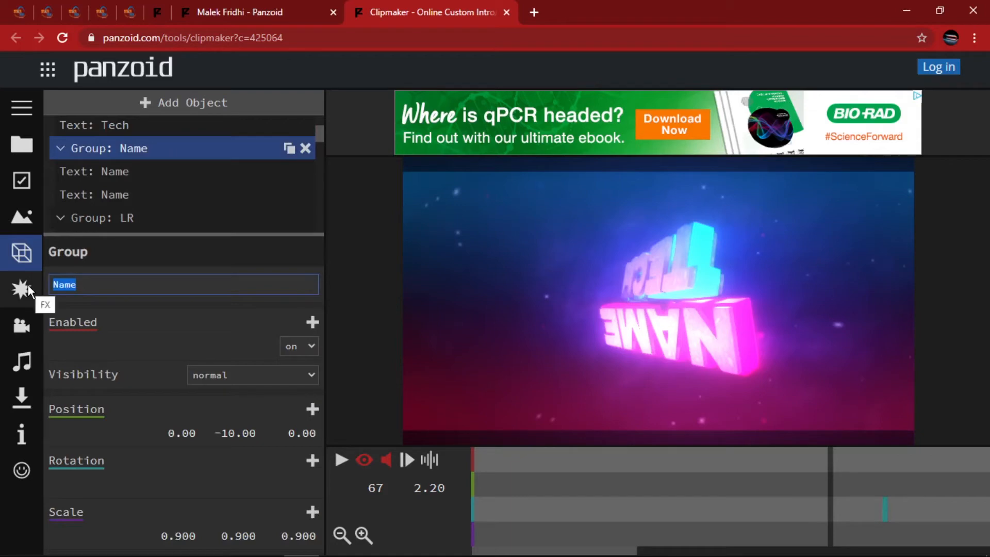
{"action": "type", "text": "Boiii"}
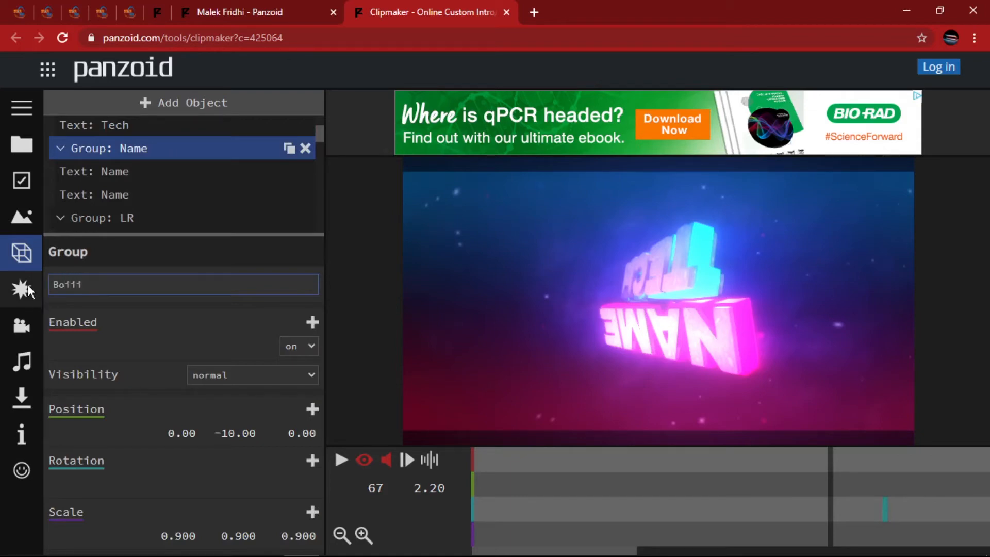
{"action": "key", "text": "Return"}
Step: Change the wording of the first 3D text in the "Boiii" group to "Boiii"
{"action": "left_click", "coordinate": [103, 179]}
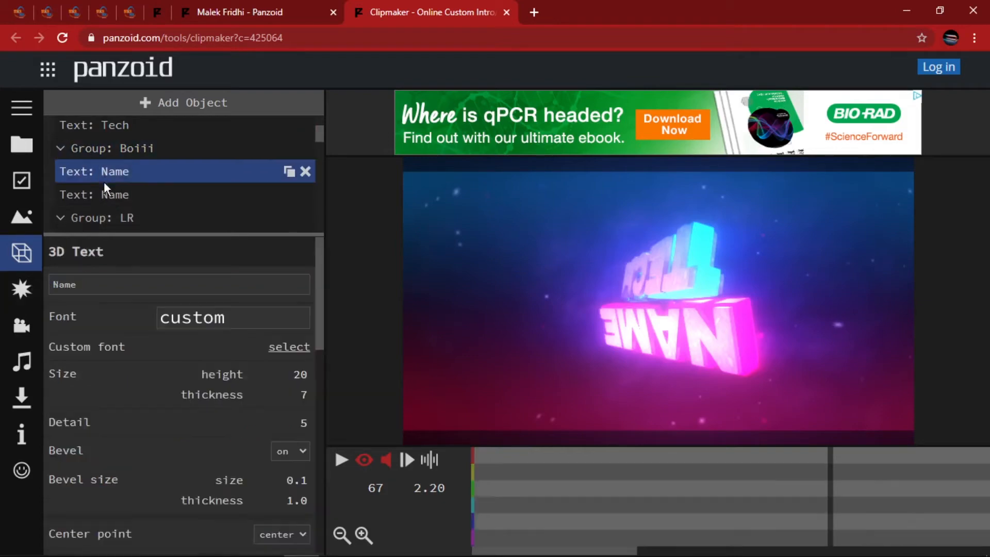
{"action": "double_click", "coordinate": [88, 281]}
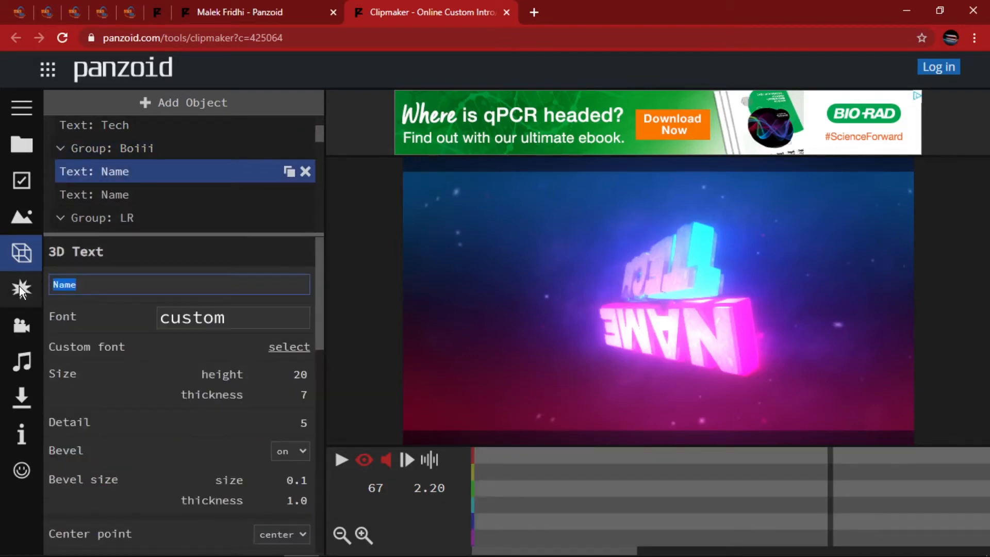
{"action": "type", "text": "Boiii"}
{"action": "key", "text": "Return"}
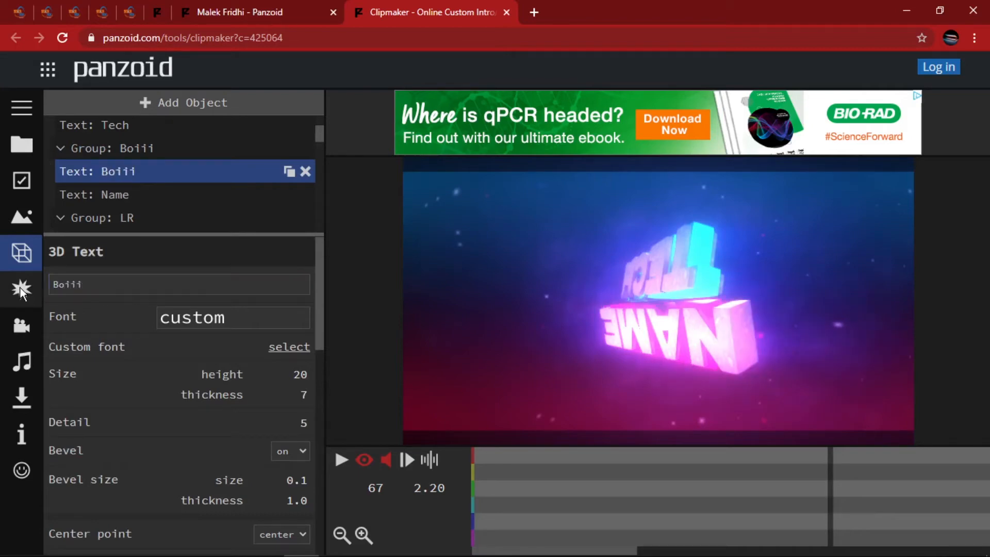
Step: Change the wording of the second 3D text in the "Boiii" group to "Boiii"
{"action": "left_click", "coordinate": [80, 199]}
{"action": "left_click", "coordinate": [57, 284]}
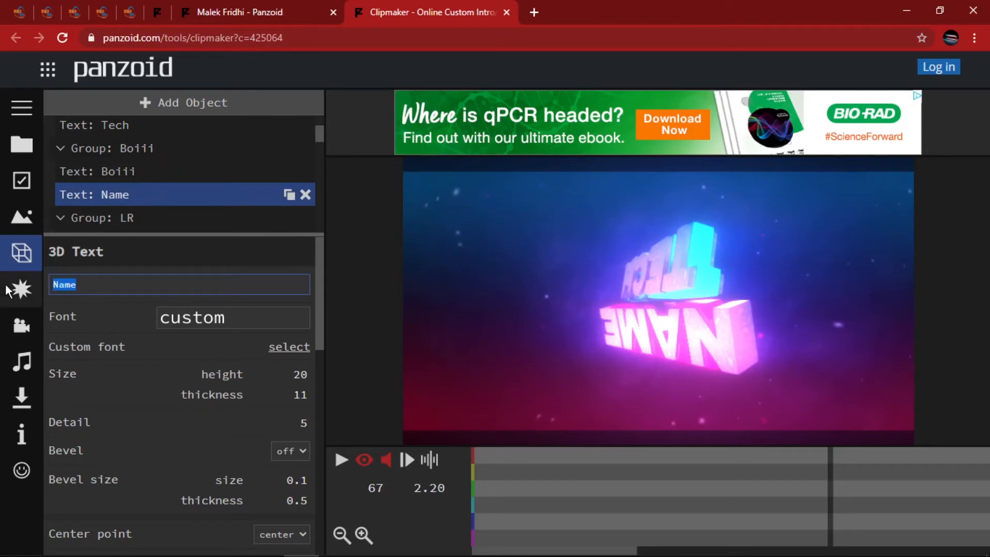
{"action": "type", "text": "Boiii"}
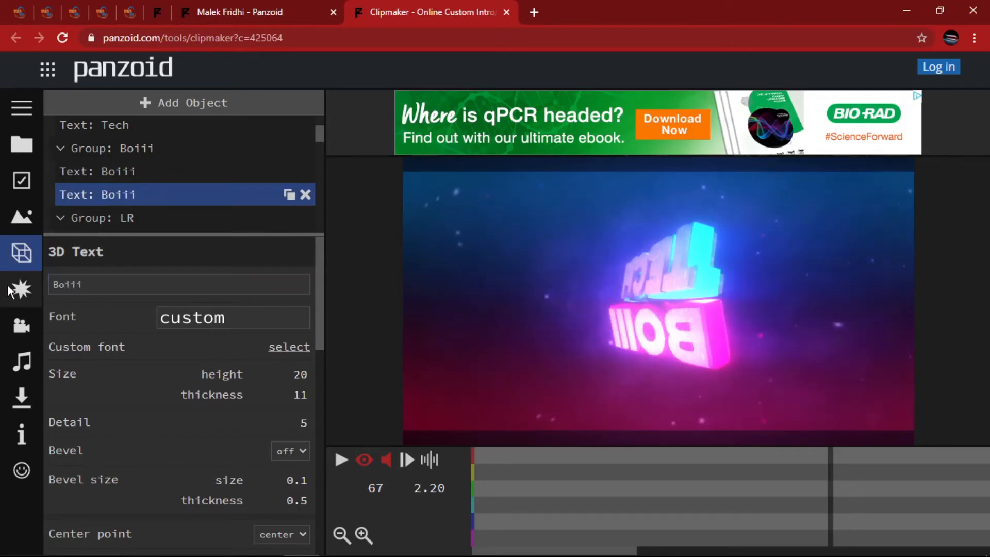
Step: Look through the second "Boiii" text's settings, play the intro to check the new title and pause it
{"action": "scroll", "coordinate": [181, 417], "scroll_direction": "down", "scroll_amount": 9}
{"action": "scroll", "coordinate": [202, 357], "scroll_direction": "down", "scroll_amount": 3}
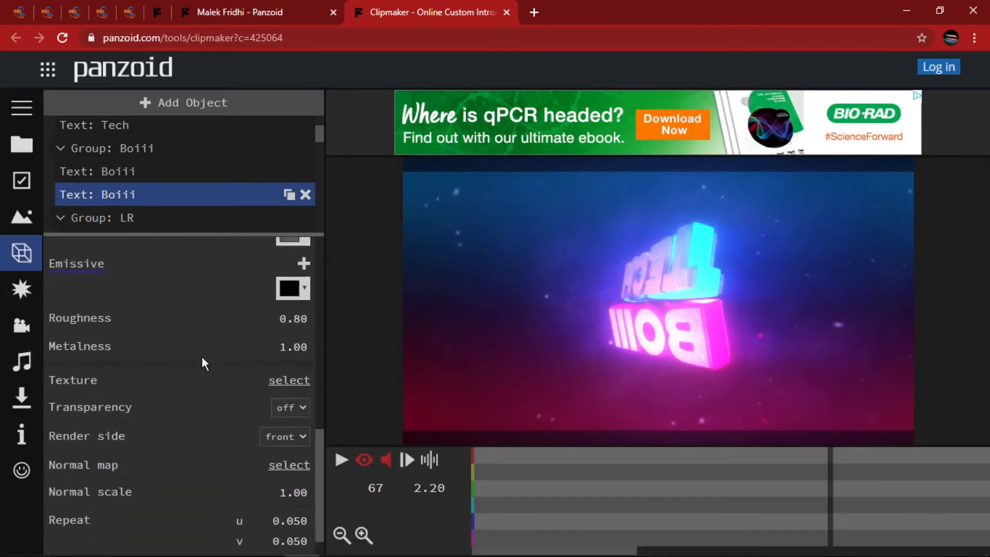
{"action": "scroll", "coordinate": [190, 385], "scroll_direction": "up", "scroll_amount": 10}
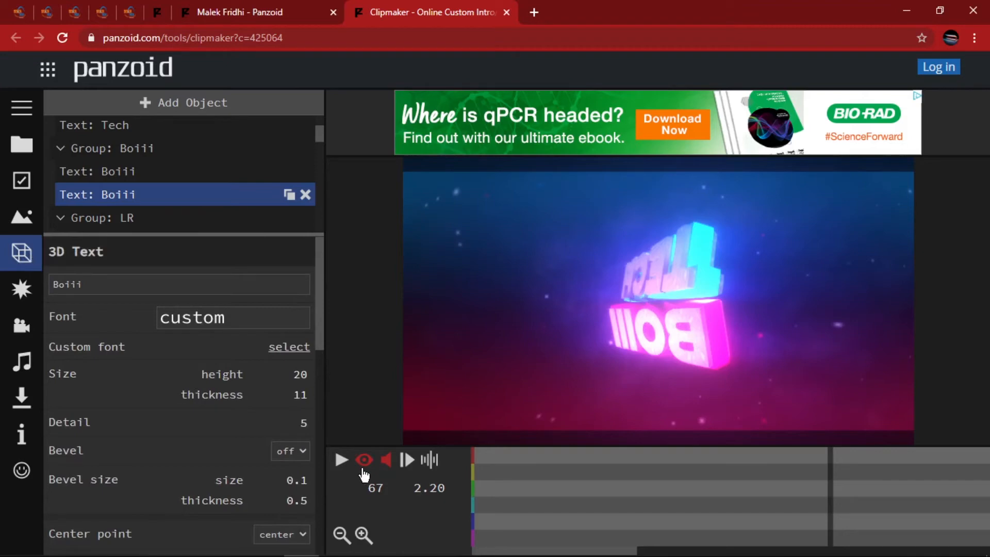
{"action": "left_click", "coordinate": [342, 459]}
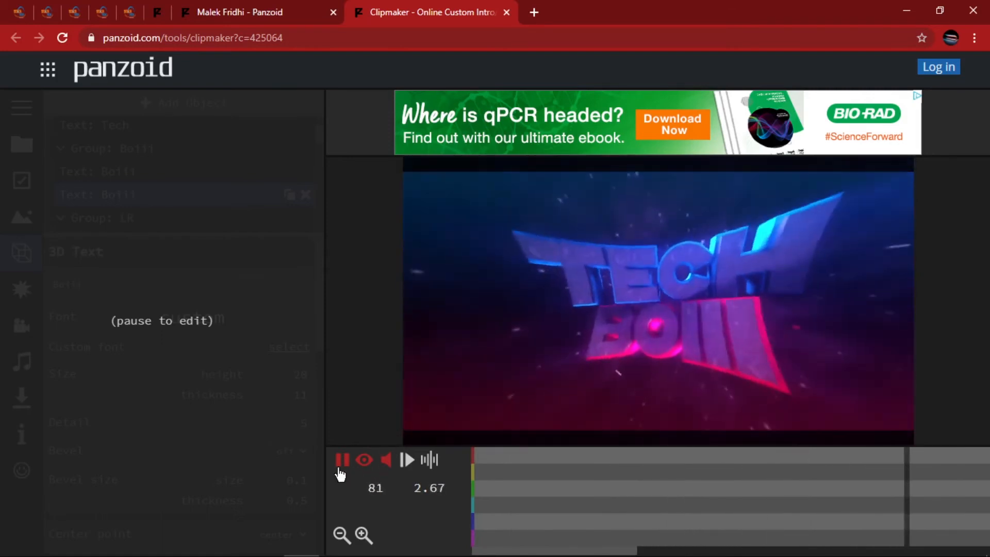
{"action": "left_click", "coordinate": [341, 459]}
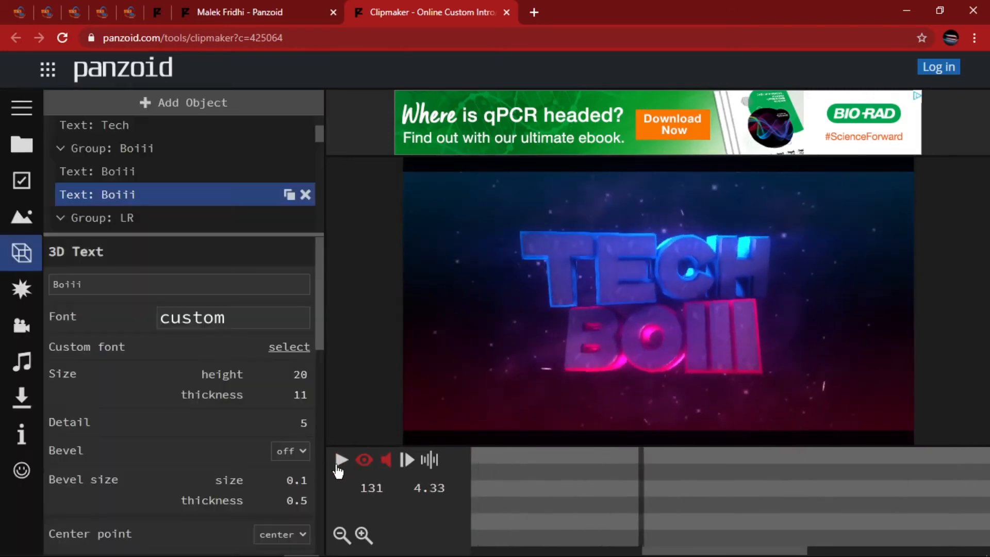
Step: Choose the .mkv (vp8/opus) format for the video download and start rendering the intro
{"action": "left_click", "coordinate": [19, 395]}
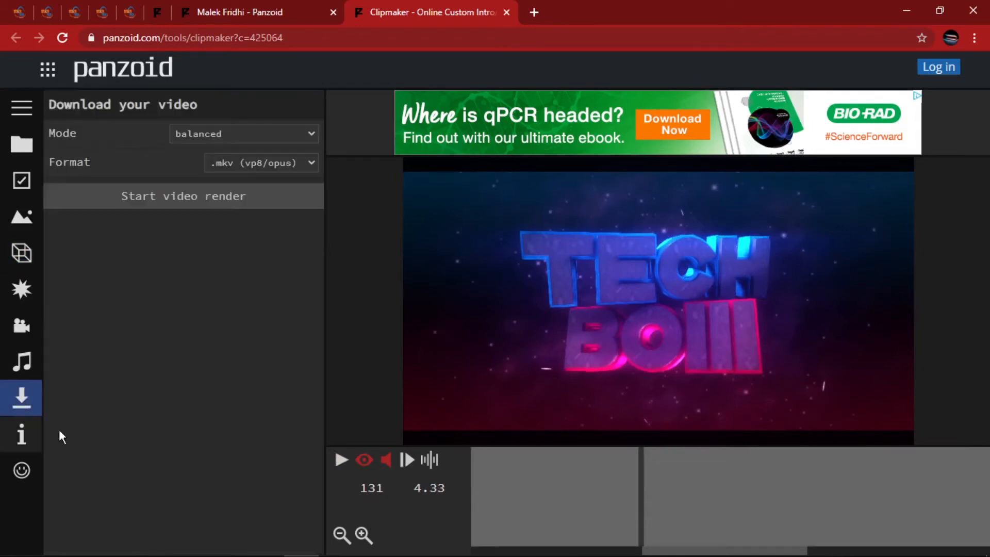
{"action": "left_click", "coordinate": [224, 164]}
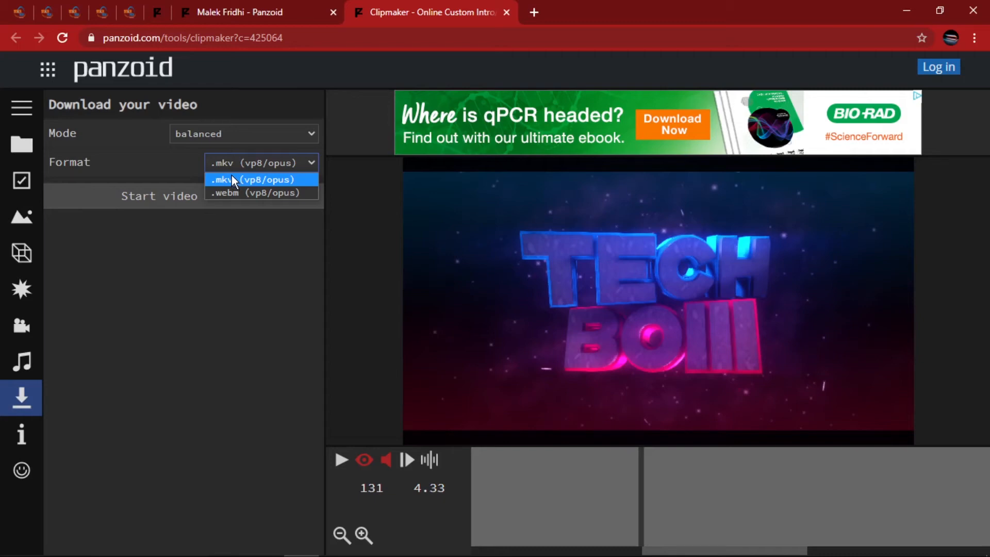
{"action": "left_click", "coordinate": [231, 179]}
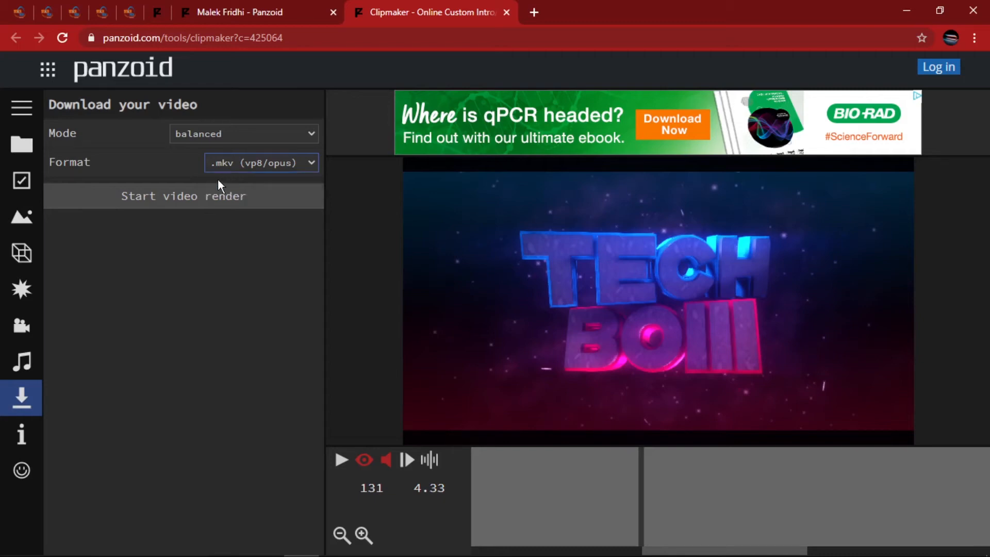
{"action": "left_click", "coordinate": [184, 193]}
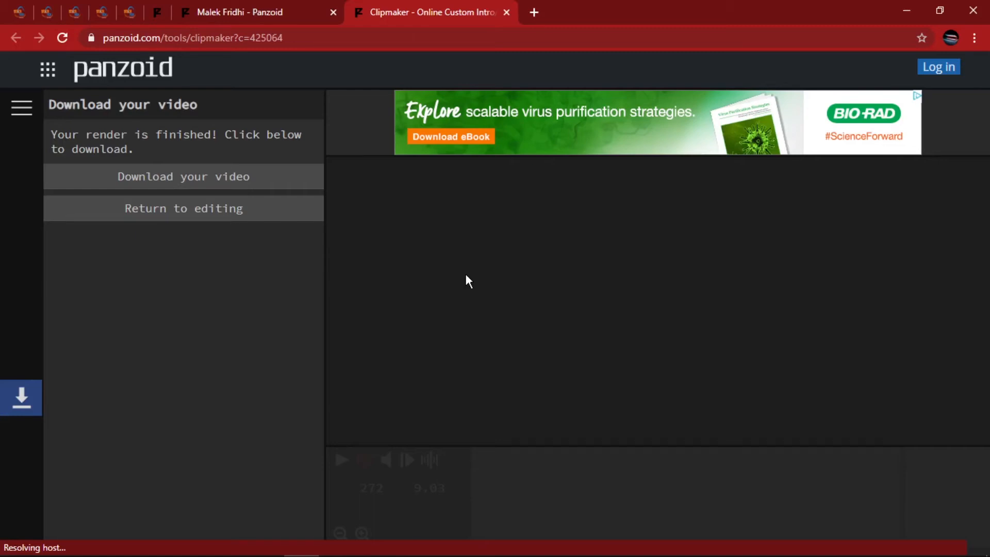
Step: Download the rendered video, close the download page and open the Downloads folder in File Explorer
{"action": "left_click", "coordinate": [265, 182]}
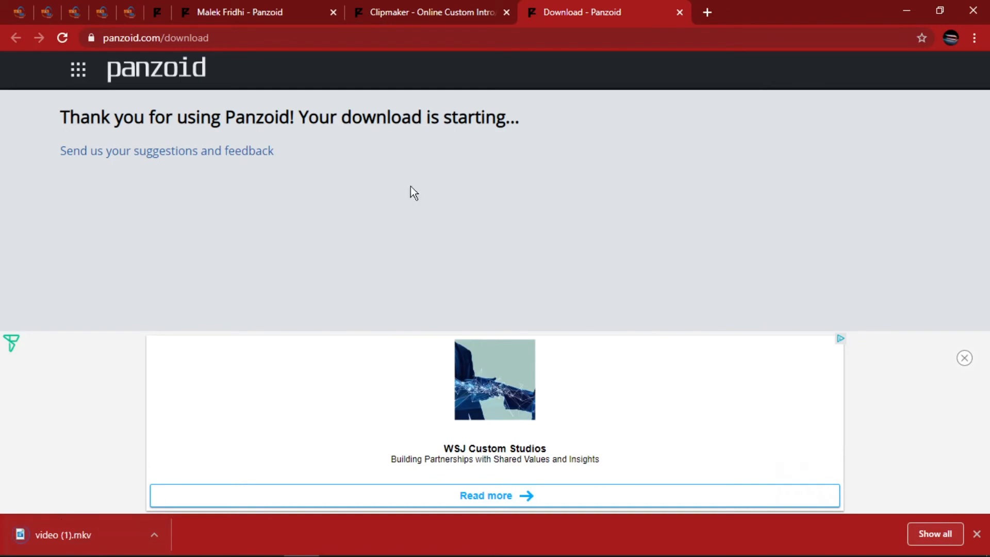
{"action": "middle_click", "coordinate": [579, 1]}
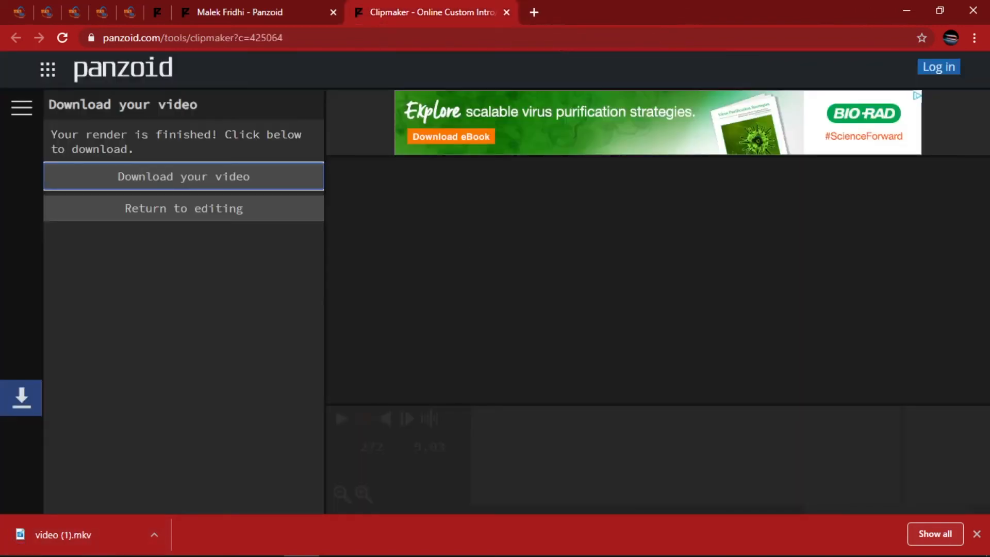
{"action": "left_click", "coordinate": [159, 541]}
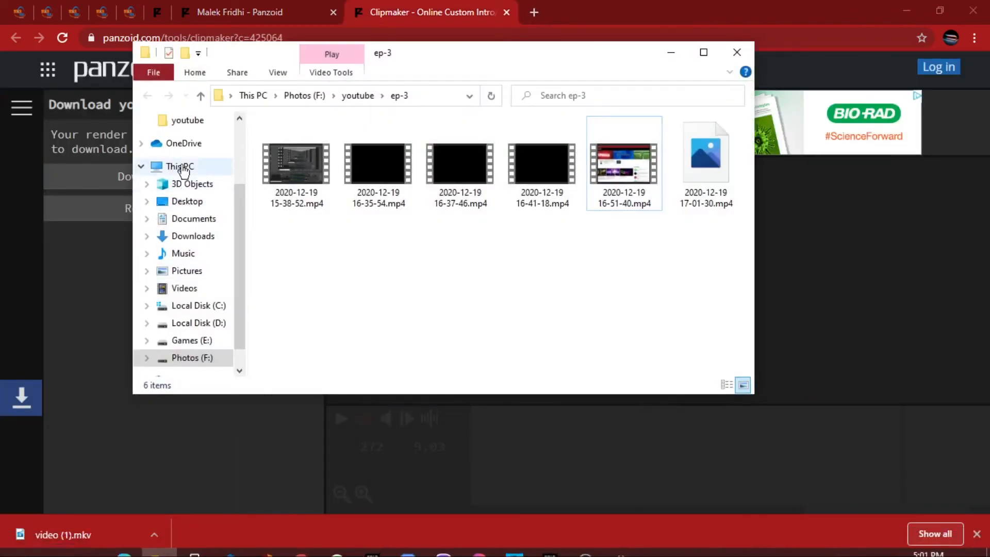
{"action": "scroll", "coordinate": [183, 159], "scroll_direction": "up", "scroll_amount": 2}
{"action": "scroll", "coordinate": [181, 157], "scroll_direction": "up", "scroll_amount": 1}
{"action": "left_click", "coordinate": [178, 149]}
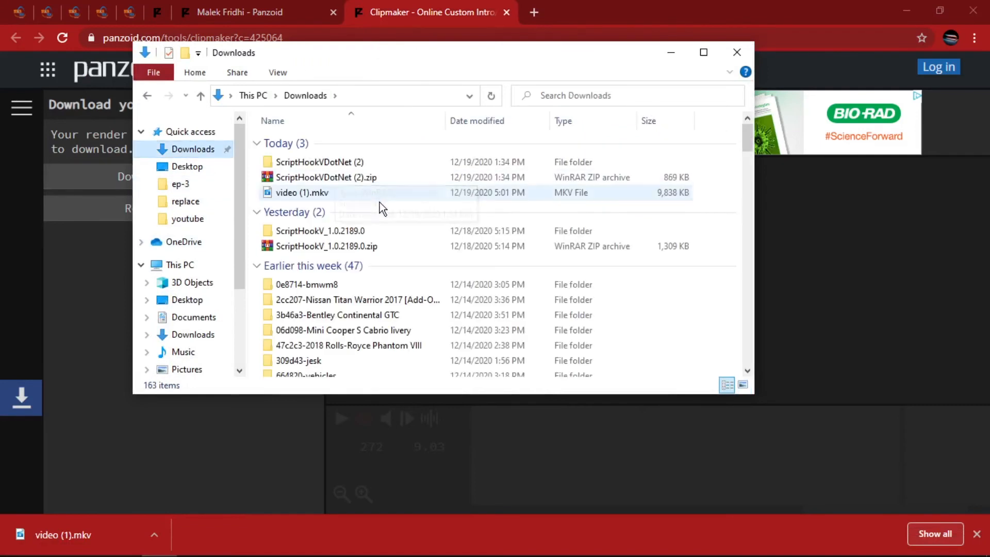